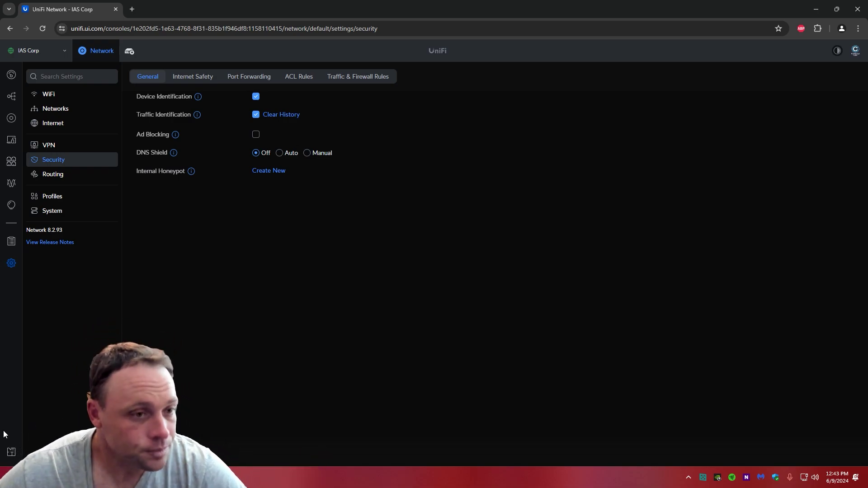
# - Open the custom DNS entries in the Routing settings and check how the existing entries can be selected for management
pyautogui.click(78, 173)
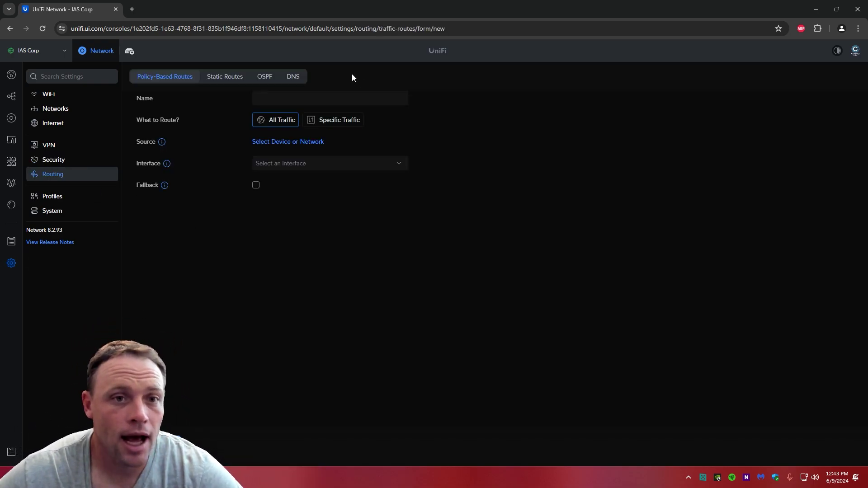
pyautogui.click(299, 76)
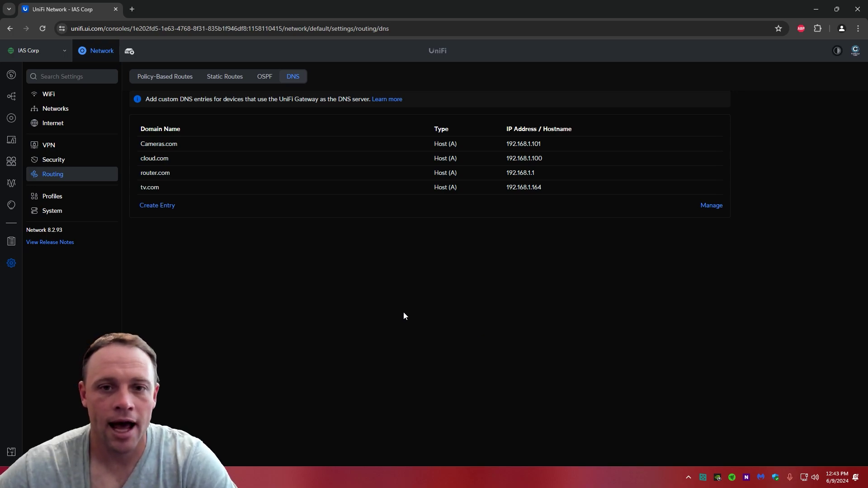
pyautogui.click(703, 205)
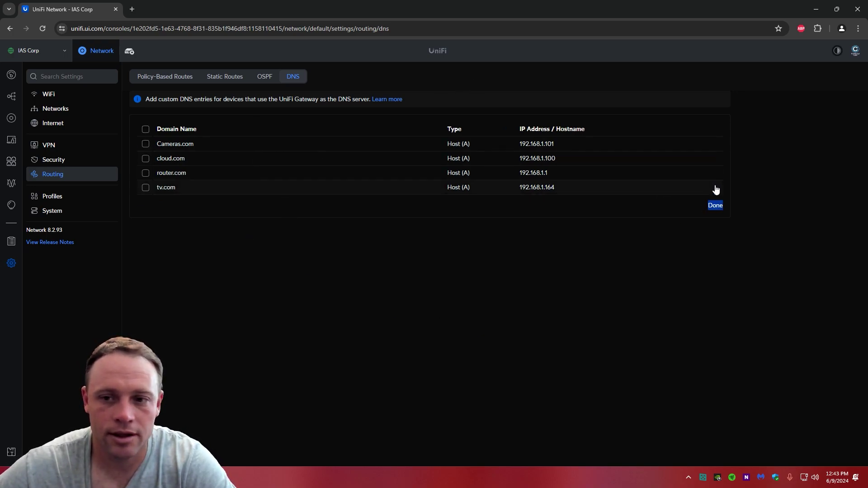
pyautogui.click(146, 160)
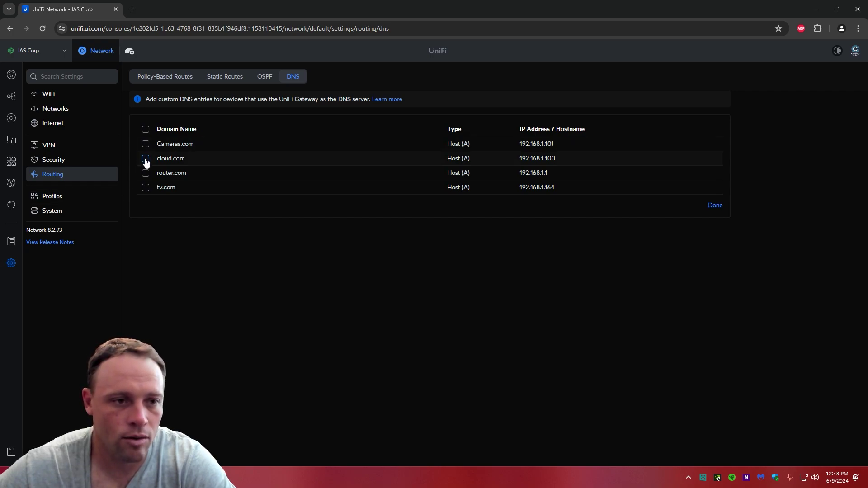
pyautogui.click(146, 160)
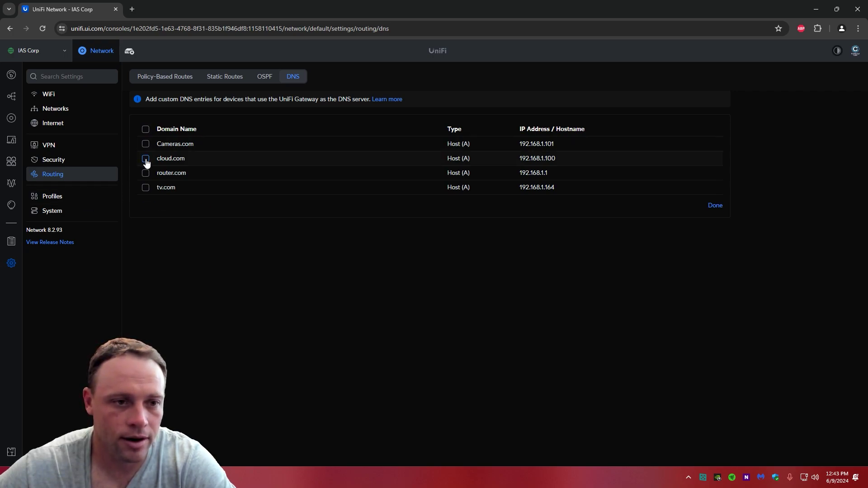
pyautogui.click(713, 207)
# - Draft a Host (A) DNS entry with domain name server and IP address 15412, discarding it and returning to the entry list
pyautogui.click(149, 206)
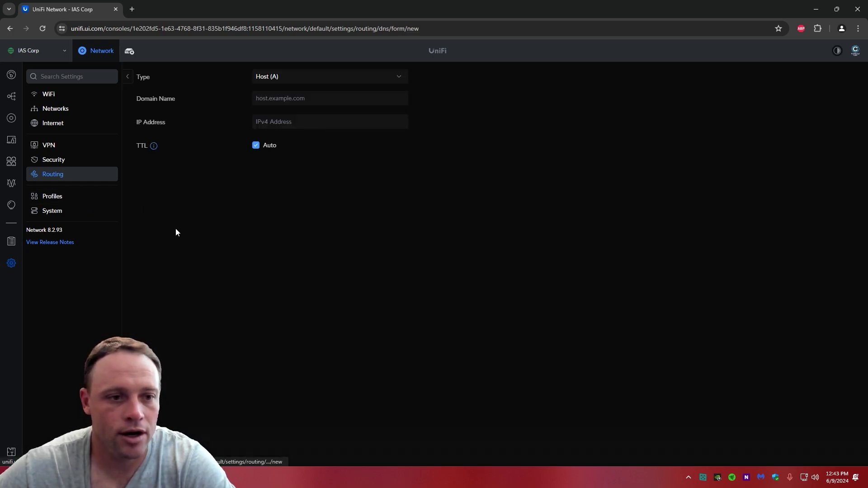
pyautogui.click(333, 77)
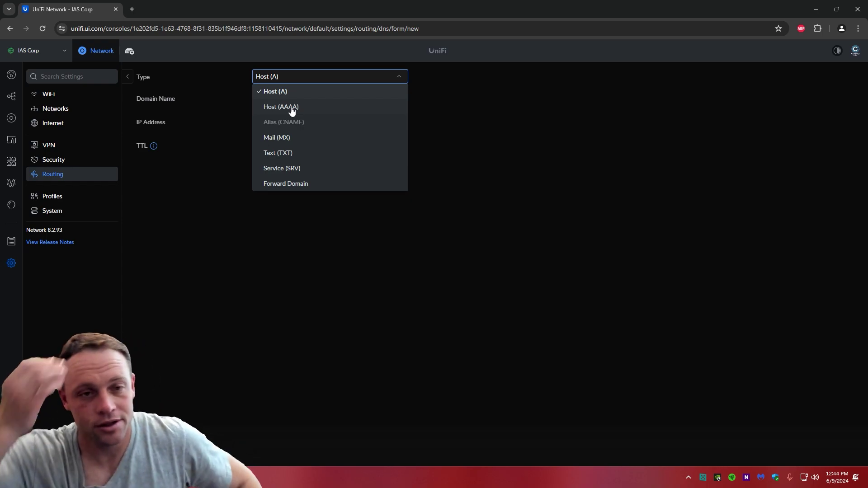
pyautogui.click(267, 91)
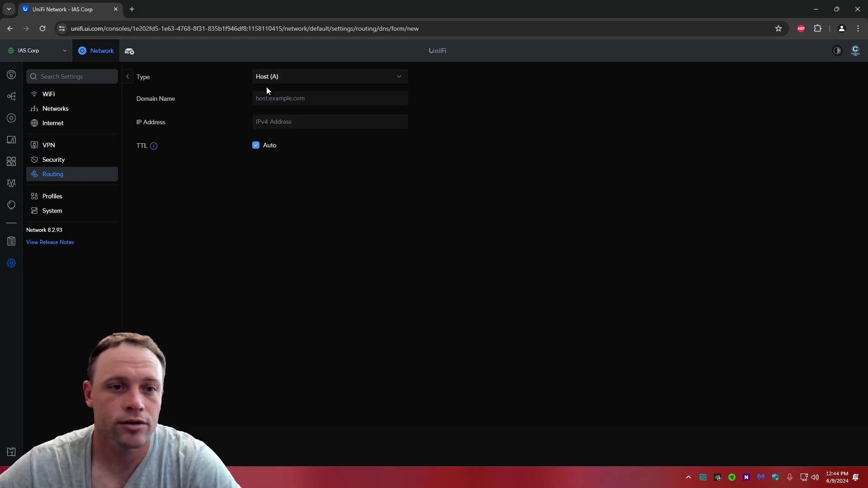
pyautogui.click(327, 96)
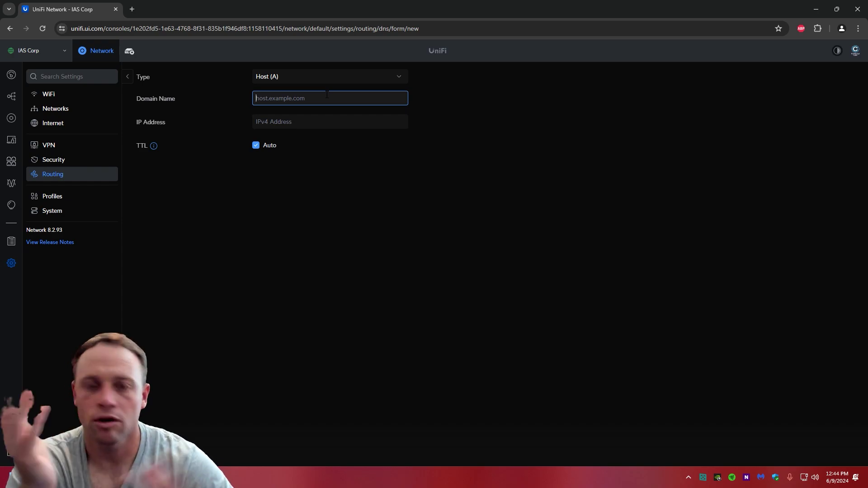
pyautogui.write('ser')
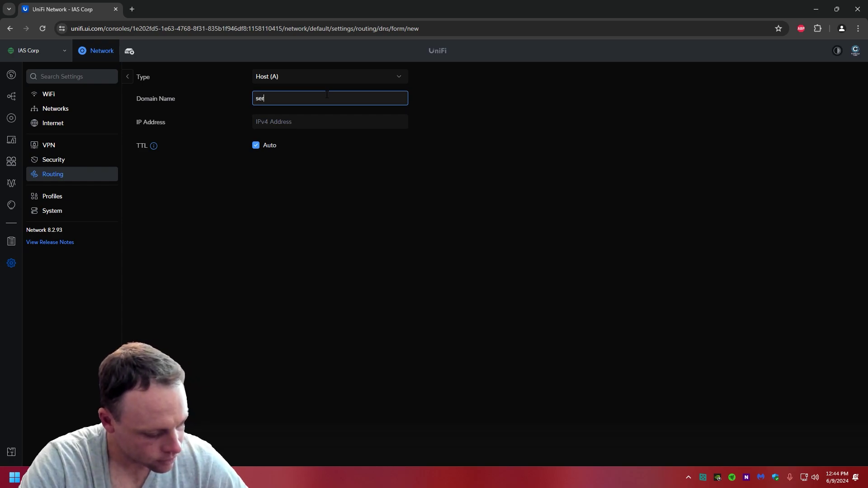
pyautogui.write('ver')
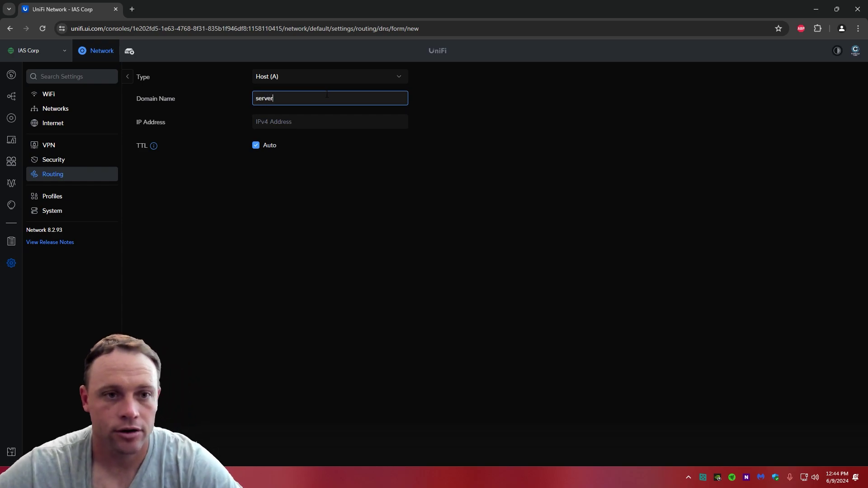
pyautogui.click(328, 134)
pyautogui.click(325, 122)
pyautogui.write('15412')
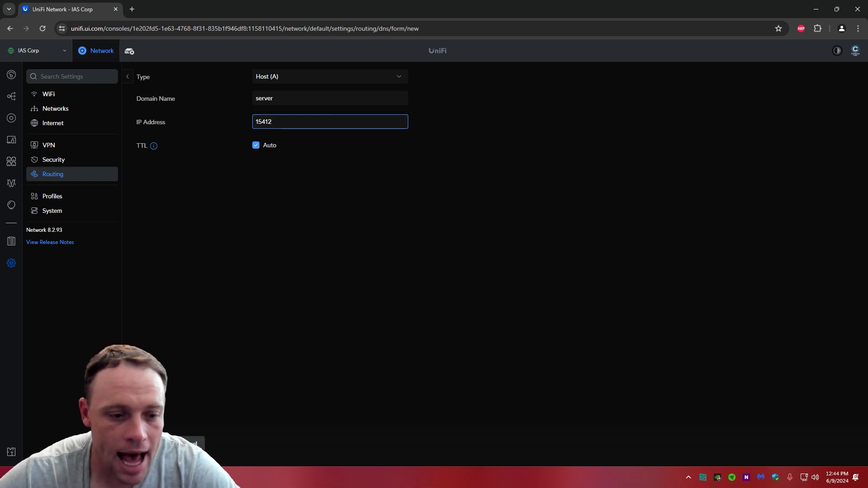
pyautogui.click(192, 442)
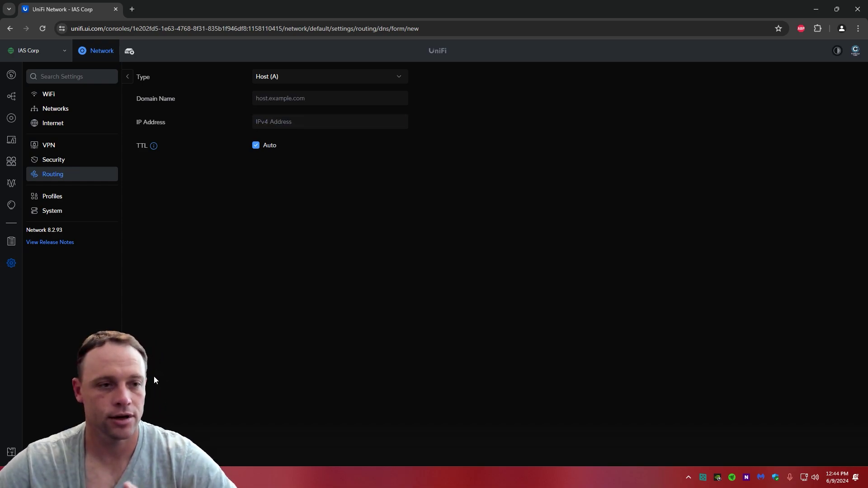
pyautogui.click(127, 77)
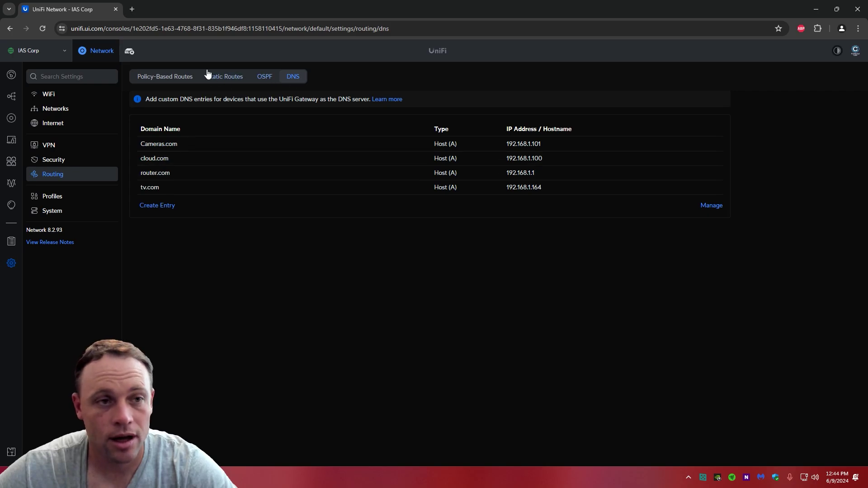
# - Load 192.168.1.100 in a new browser tab to check that the storage device answers, and close that tab
pyautogui.click(132, 9)
pyautogui.write('192.168')
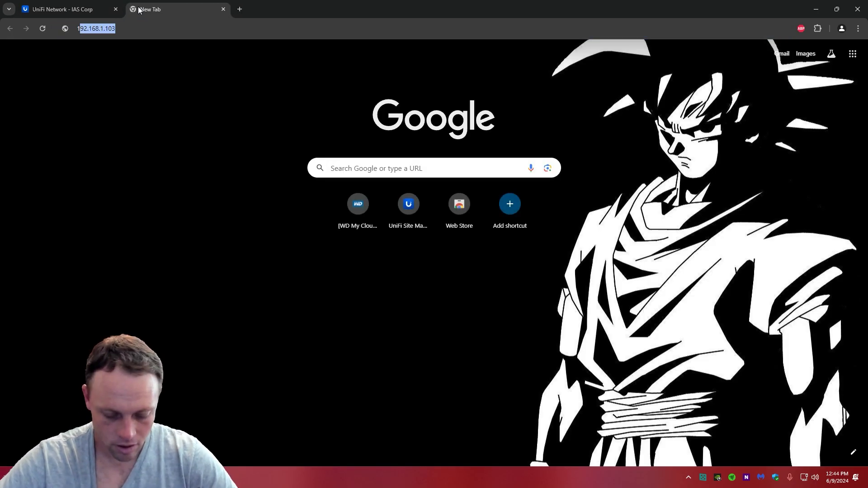
pyautogui.write('.1.1')
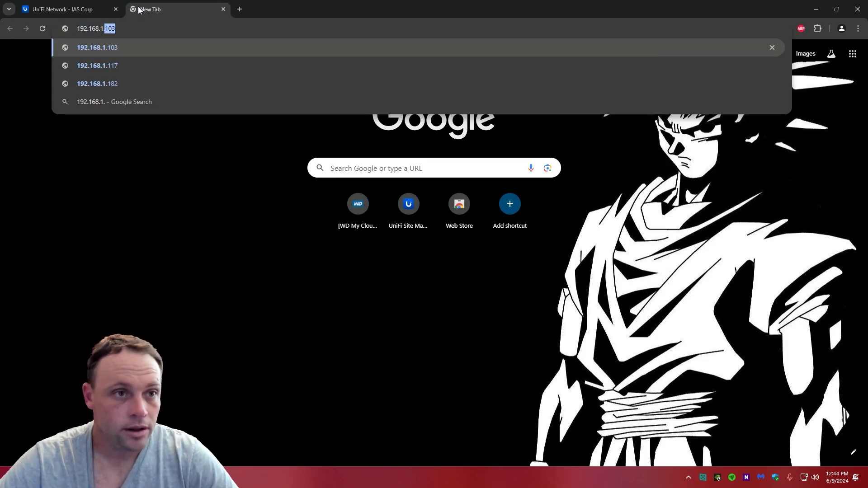
pyautogui.write('00')
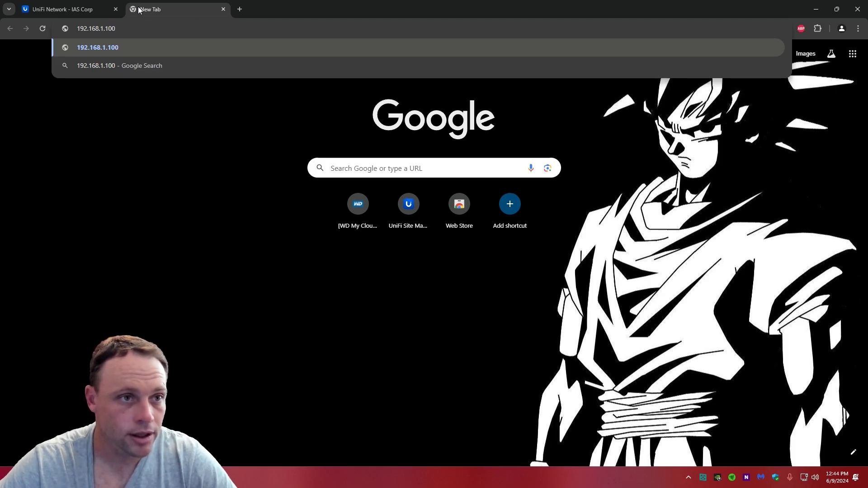
pyautogui.press('Return')
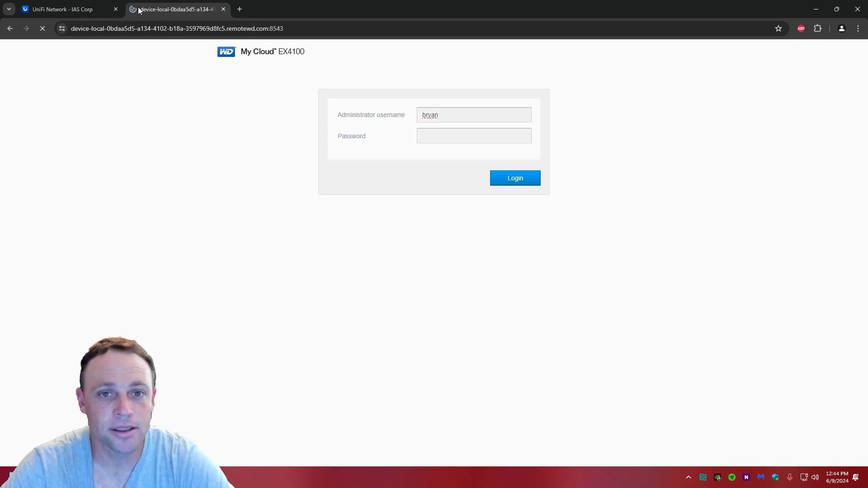
pyautogui.click(225, 11)
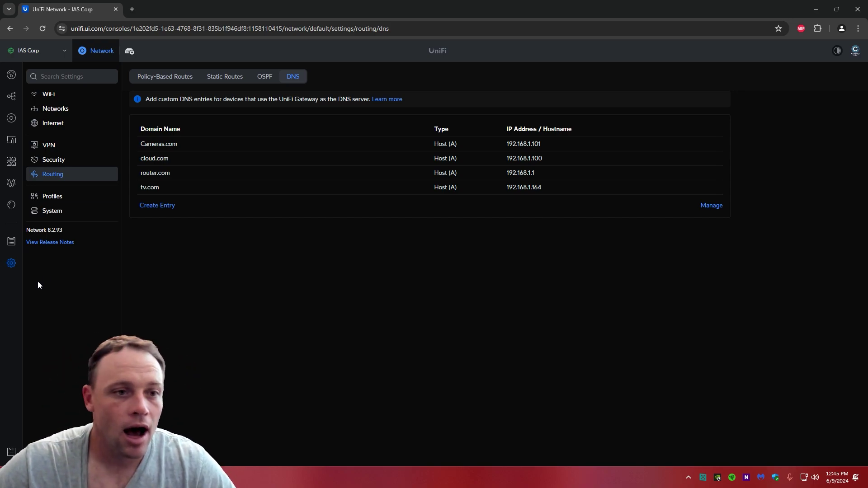
# - Load cloud.com in a new browser tab to test the local DNS entry
pyautogui.click(132, 9)
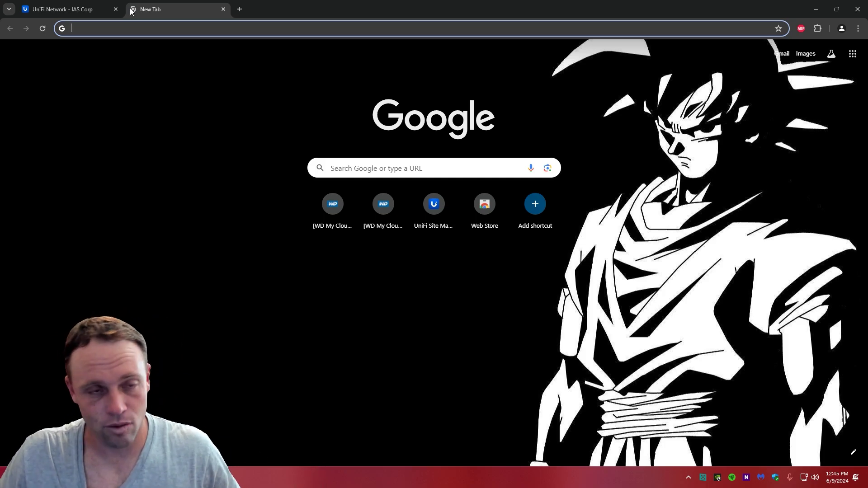
pyautogui.write('clou9d.com')
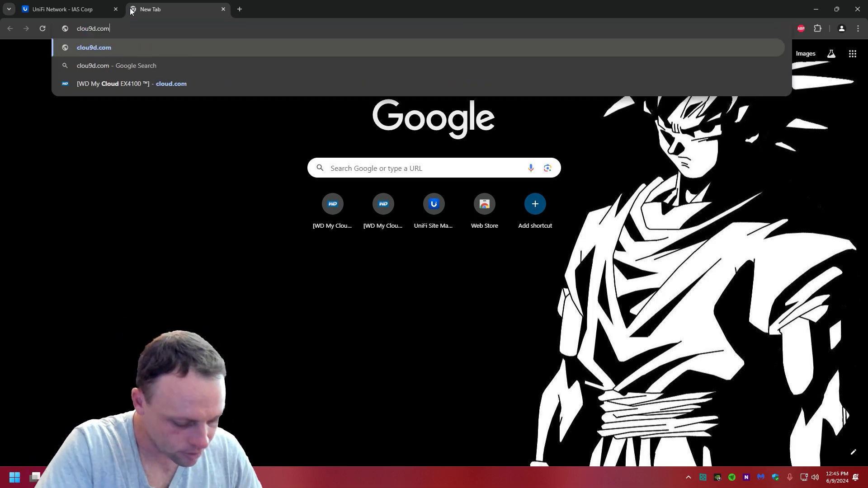
pyautogui.press('BackSpace')
pyautogui.press('BackSpace')
pyautogui.press('BackSpace')
pyautogui.press('BackSpace')
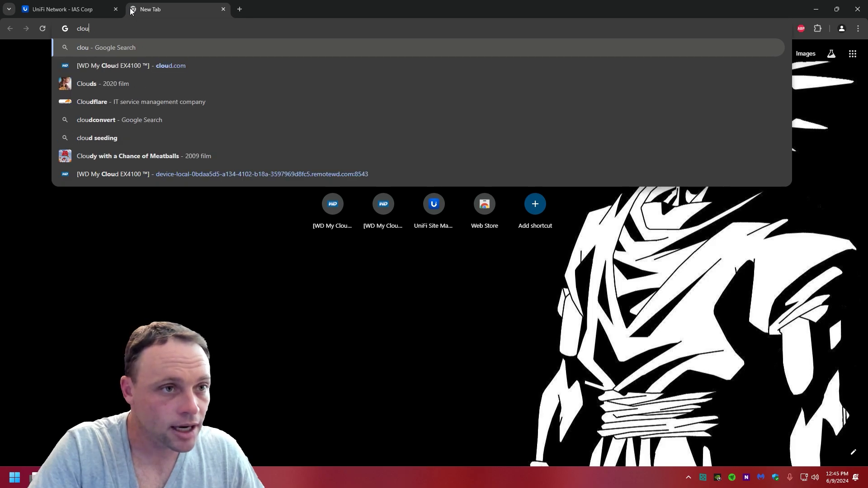
pyautogui.write('d.com')
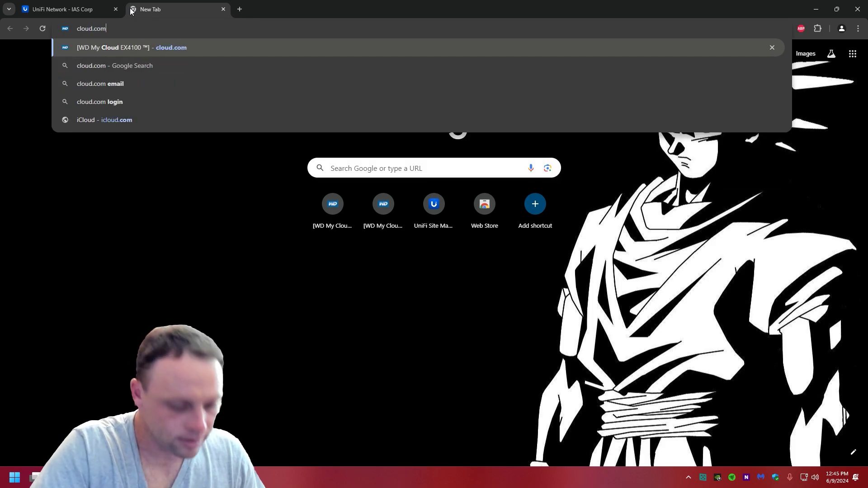
pyautogui.press('Return')
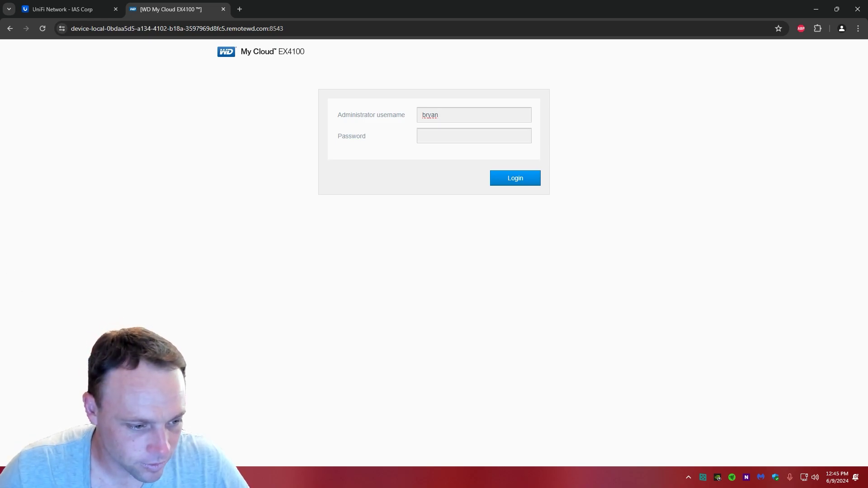
# - Switch to File Explorer, show This PC and start mapping a network drive
pyautogui.press('super')
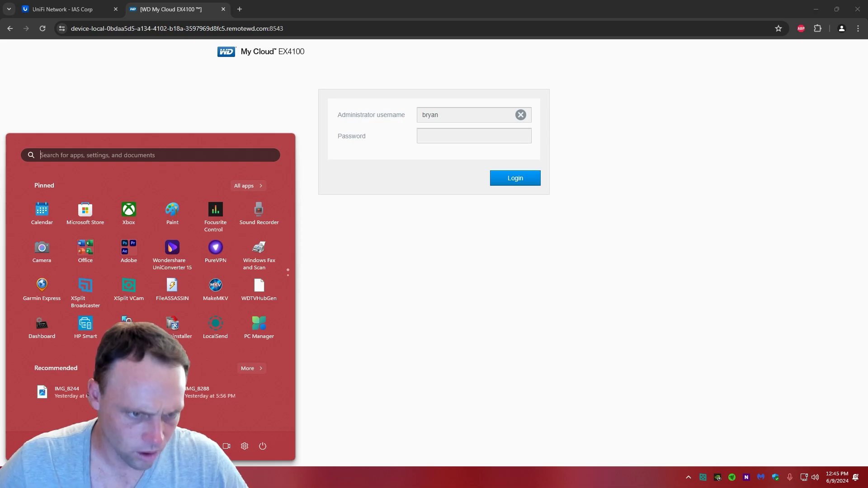
pyautogui.press('super+e')
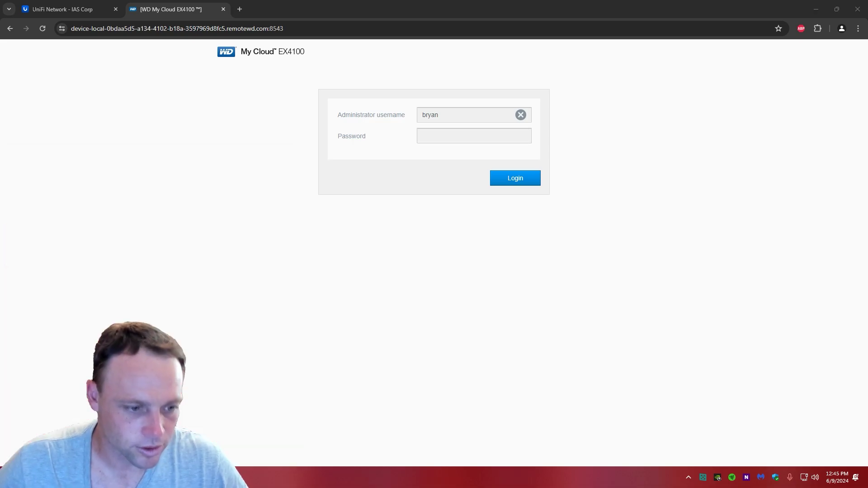
pyautogui.scroll(-2, 201, 304)
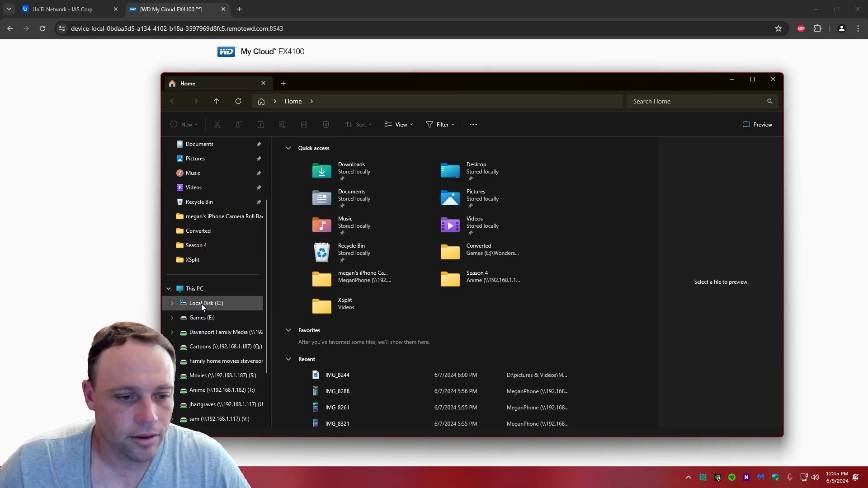
pyautogui.click(205, 288)
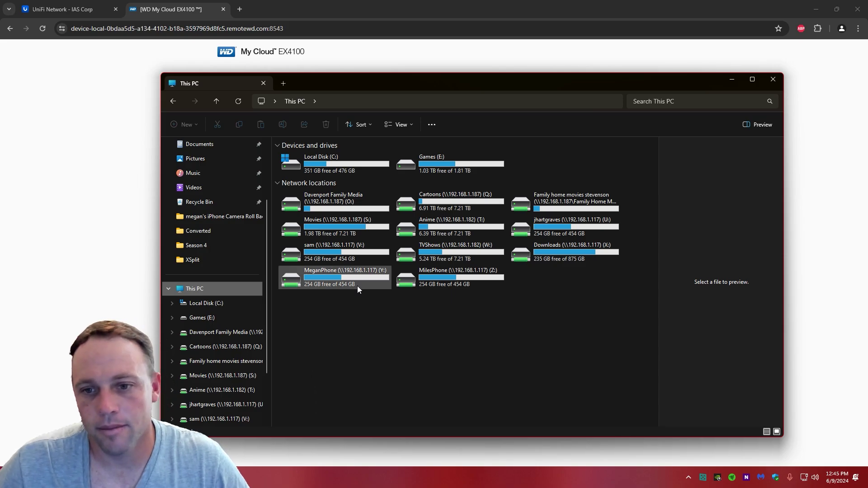
pyautogui.click(431, 124)
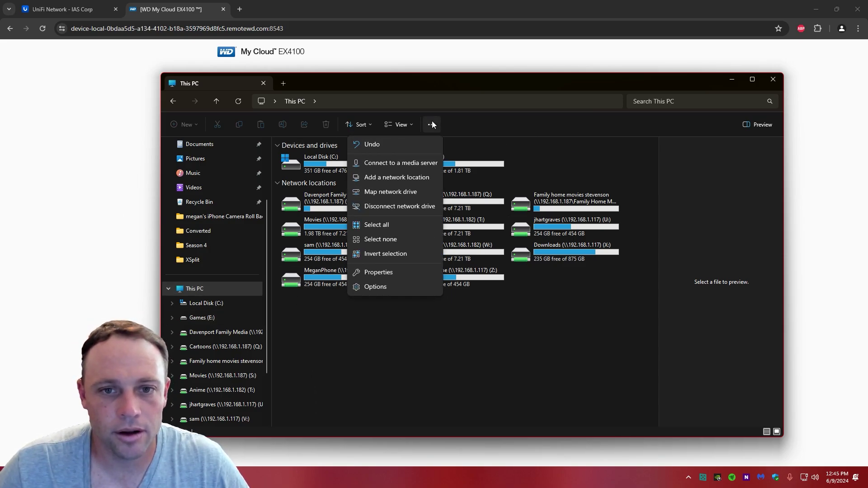
pyautogui.click(384, 192)
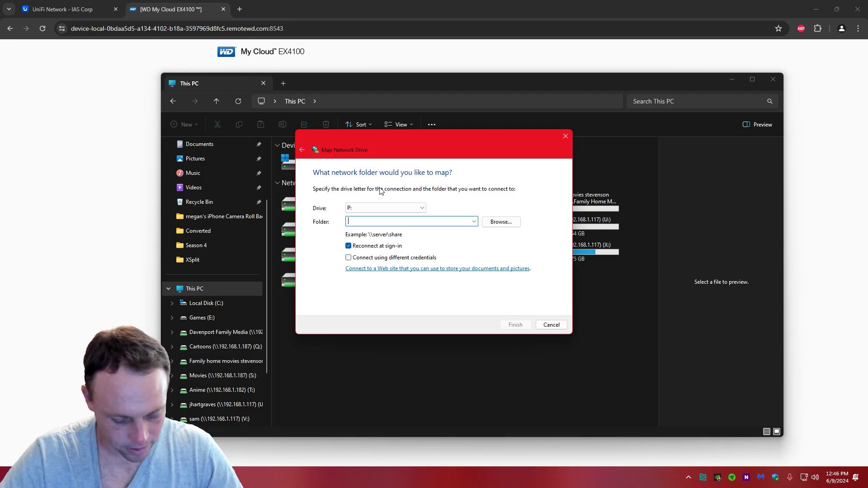
# - Enter \\cloud.com as the network folder for drive P: and browse for the shared folders on cloud.com
pyautogui.write('\\\\')
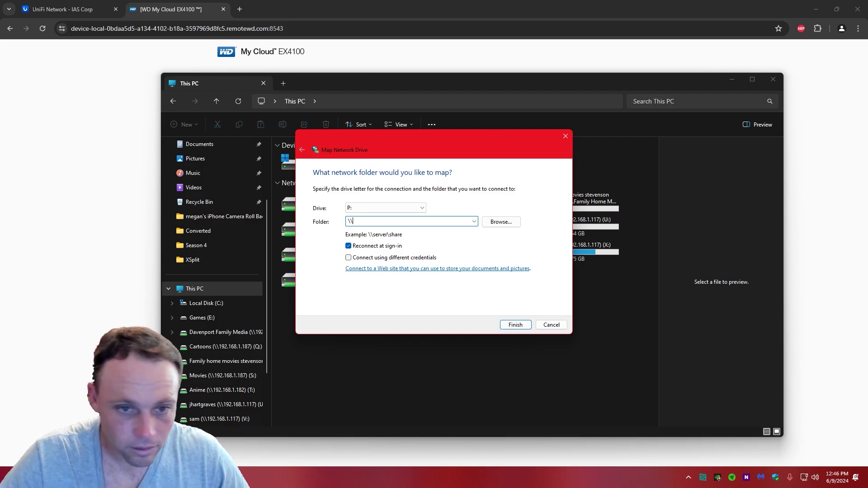
pyautogui.write('cloud')
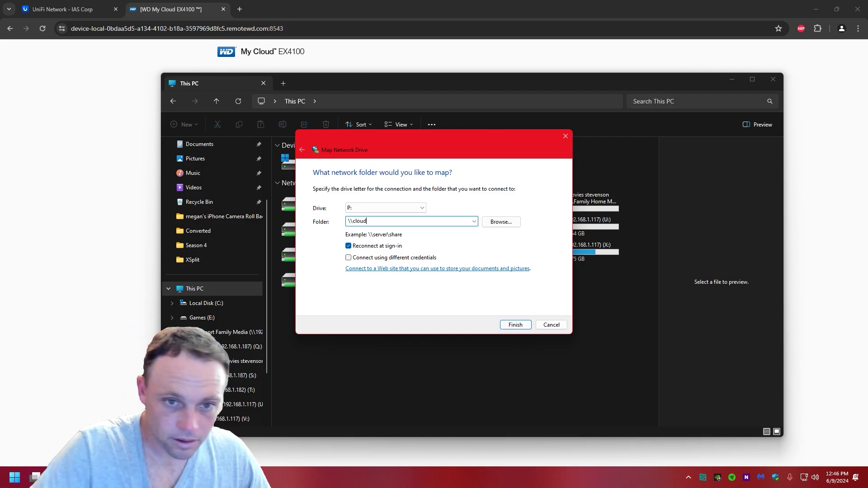
pyautogui.write('.com')
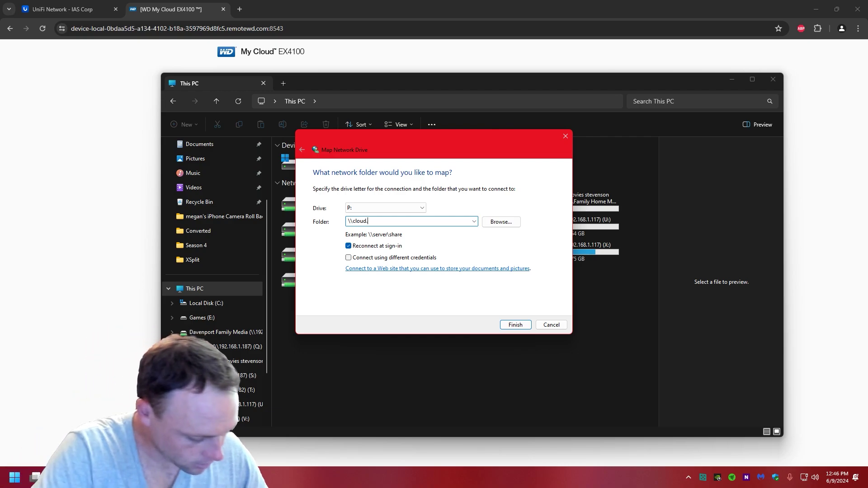
pyautogui.click(501, 222)
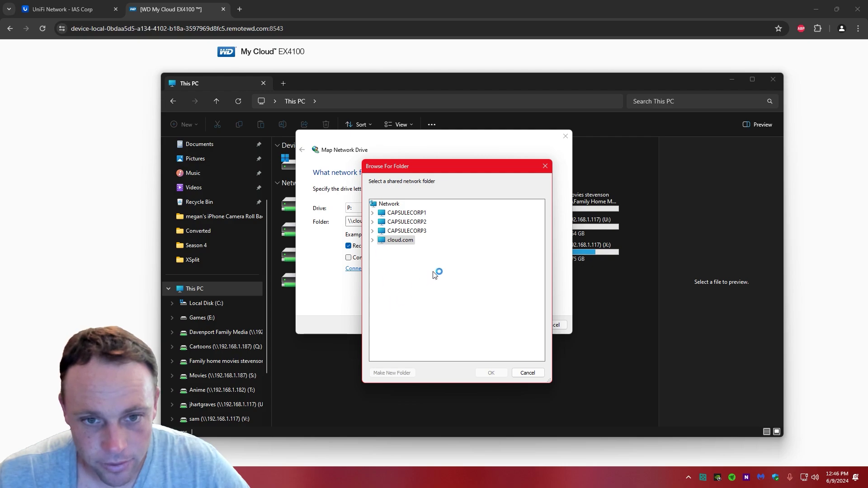
pyautogui.click(372, 240)
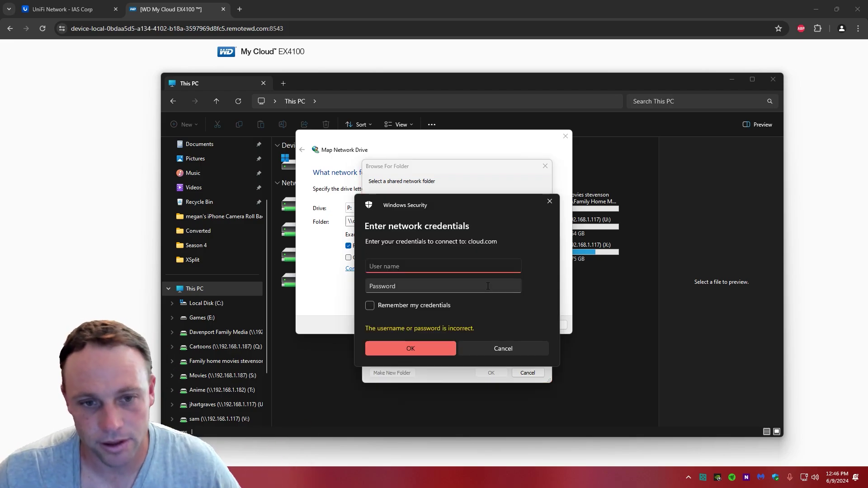
# - Dismiss the network credentials request, cancel the drive mapping and close File Explorer
pyautogui.click(511, 353)
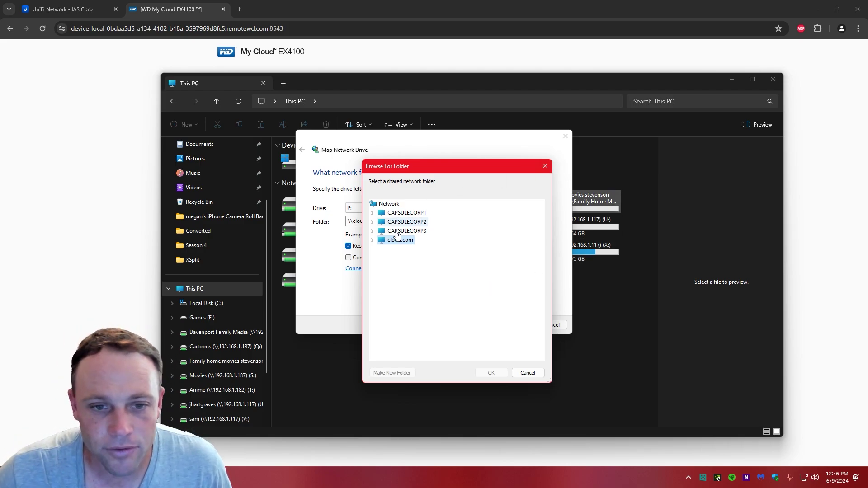
pyautogui.click(545, 165)
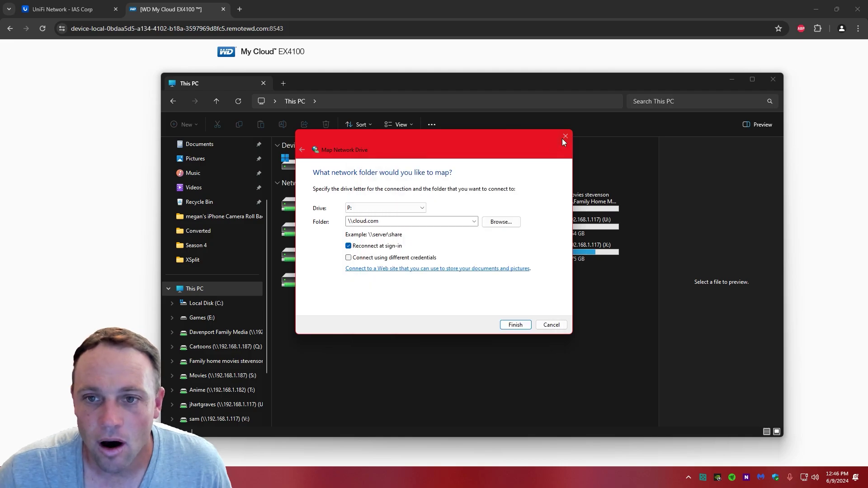
pyautogui.click(565, 136)
pyautogui.click(772, 79)
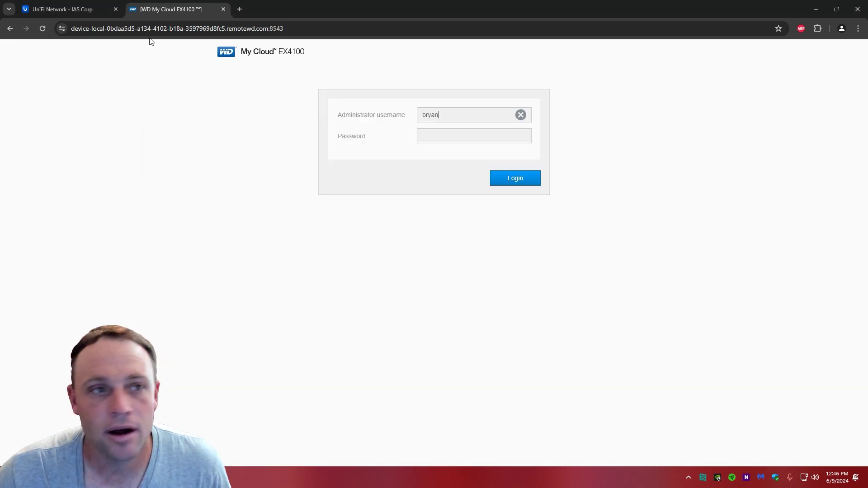
# - Switch back to UniFi Network, open the cloud.com DNS entry to review its IP address, and return to the entry list
pyautogui.click(64, 9)
pyautogui.click(201, 161)
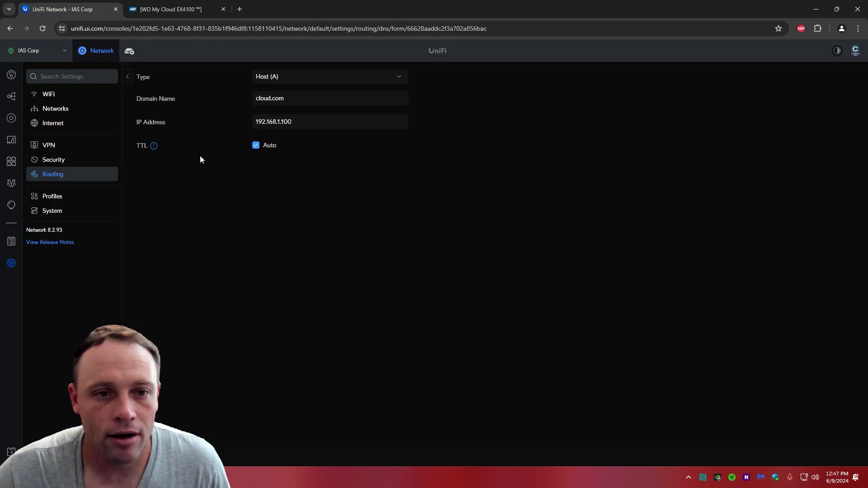
pyautogui.click(293, 123)
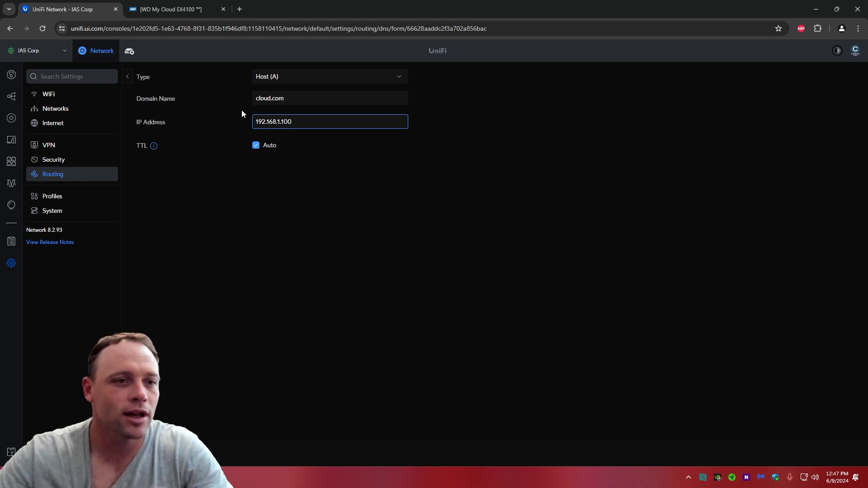
pyautogui.click(127, 75)
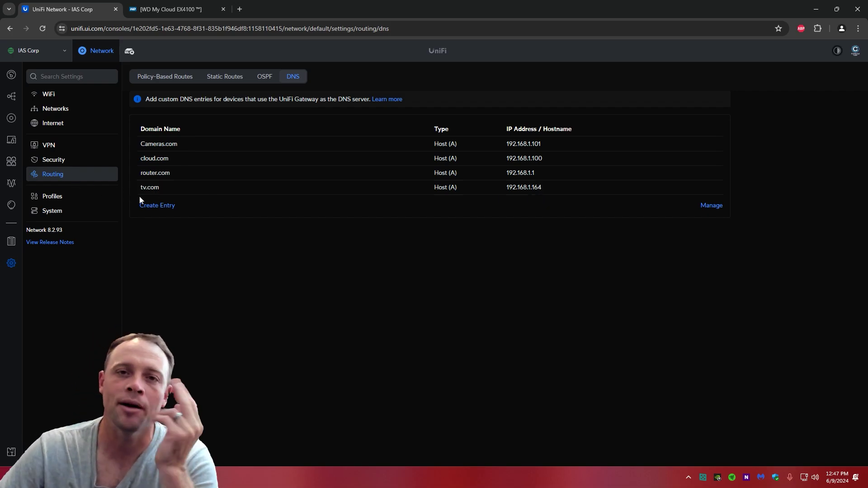
# - Load tv.com in a new browser tab to test its local DNS entry
pyautogui.click(236, 8)
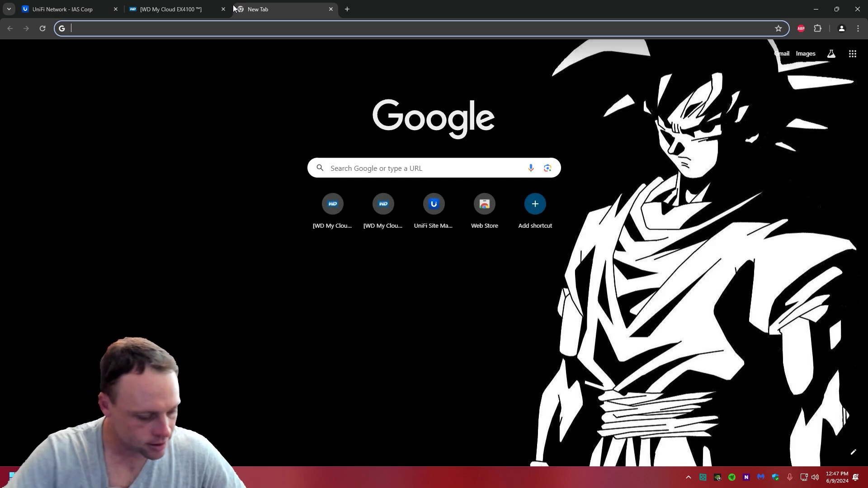
pyautogui.write('tv.com')
pyautogui.press('Return')
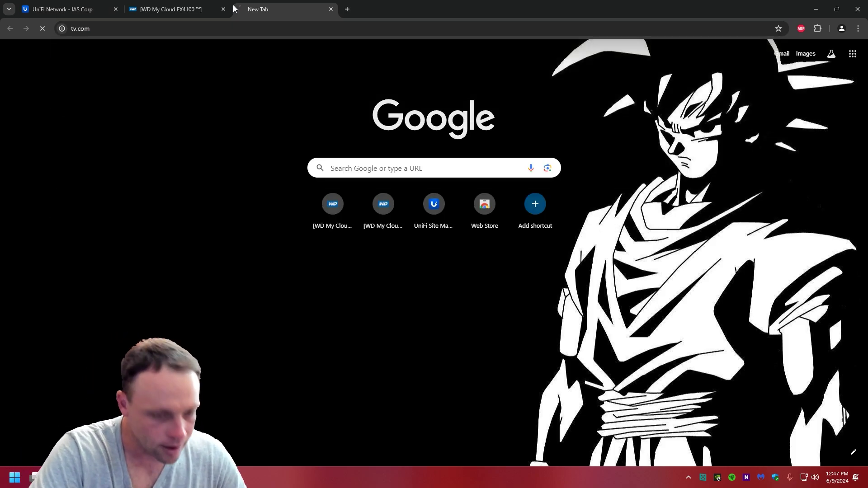
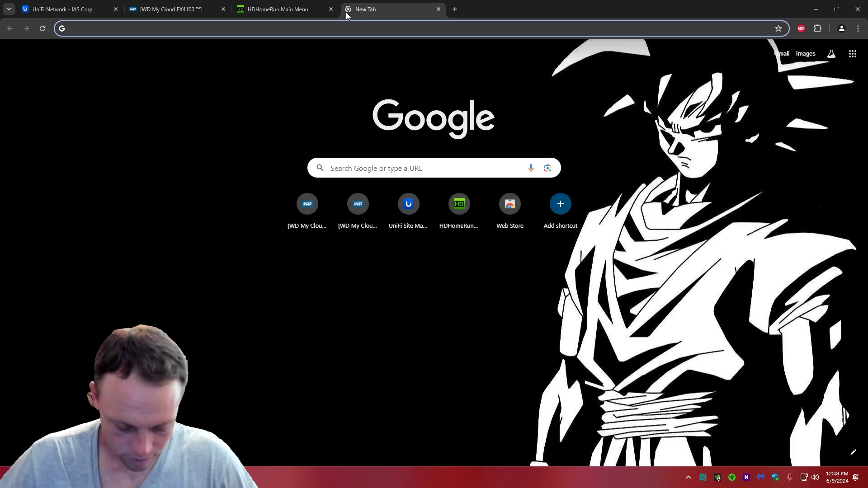
# - Load the Pi-hole admin page at 192.168.1.184/admin in the new browser tab
pyautogui.write('-')
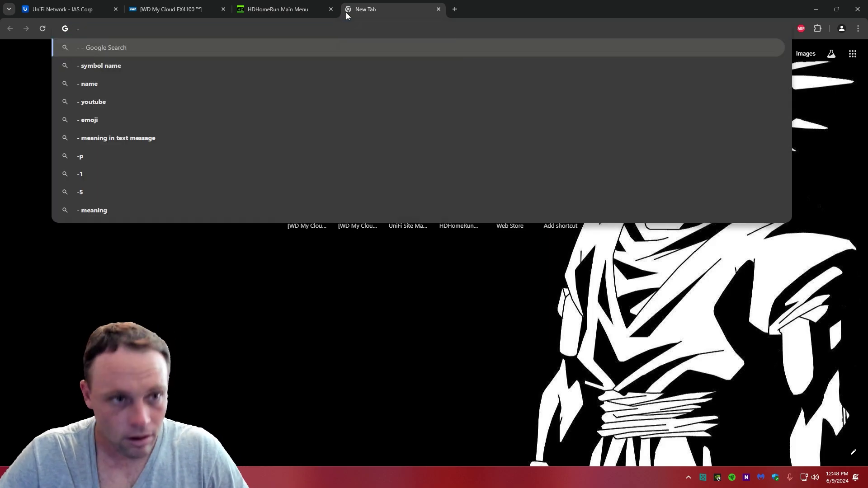
pyautogui.press('BackSpace')
pyautogui.write('192')
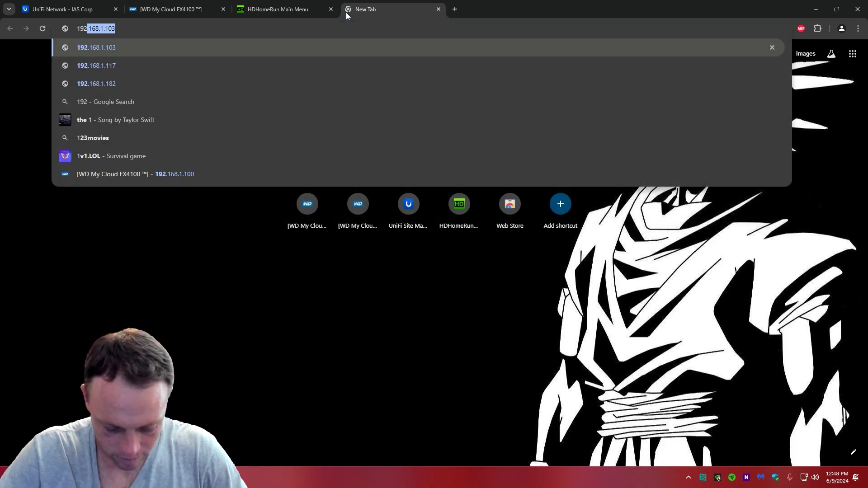
pyautogui.write('.168.1.')
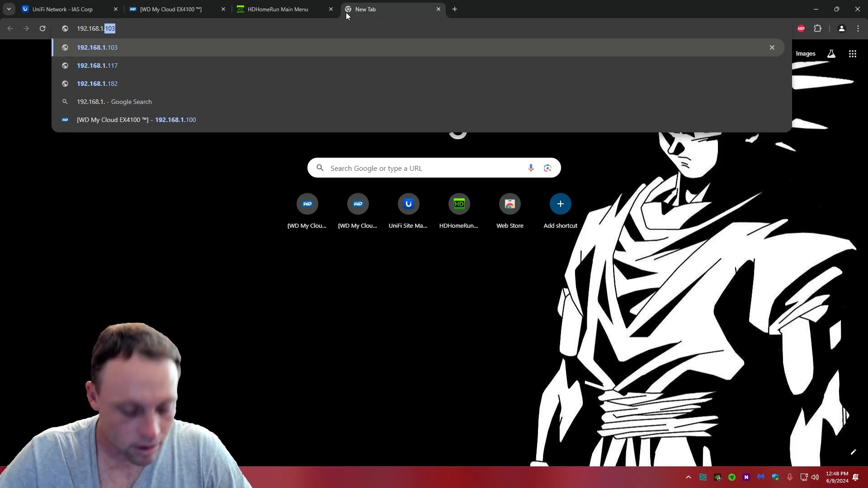
pyautogui.write('184')
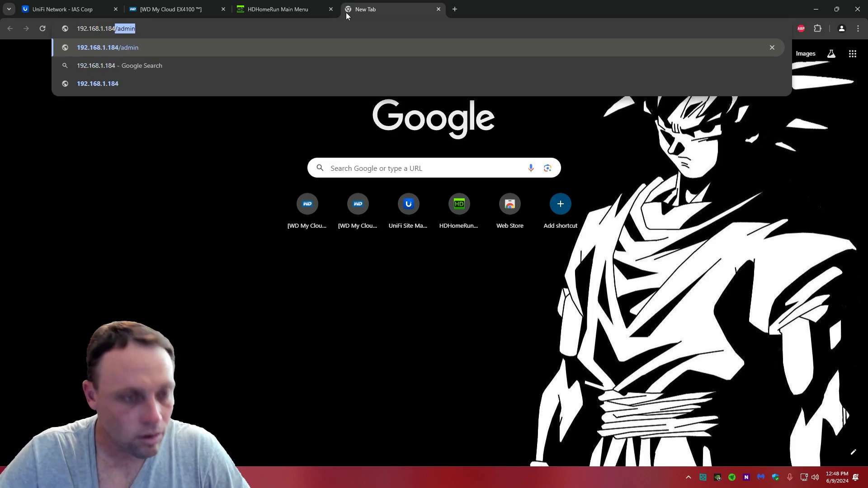
pyautogui.press('Return')
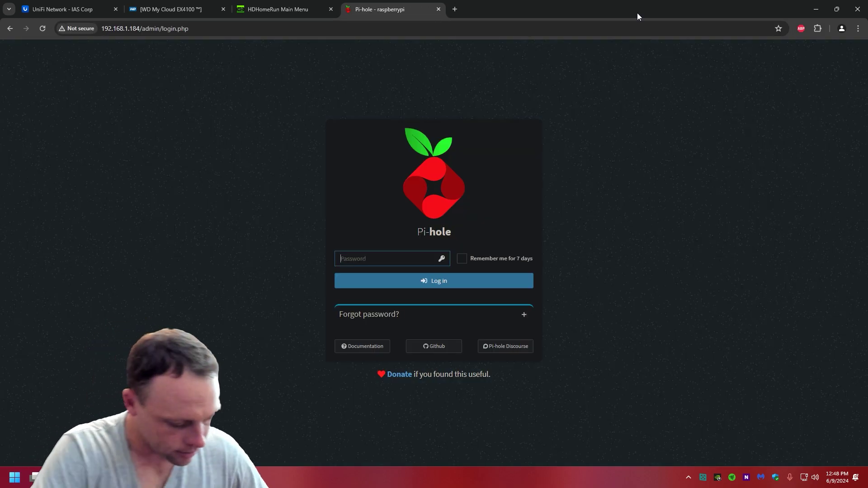
# - Log in to Pi-hole with the admin password, re-entering it after the first attempt
pyautogui.write('************')
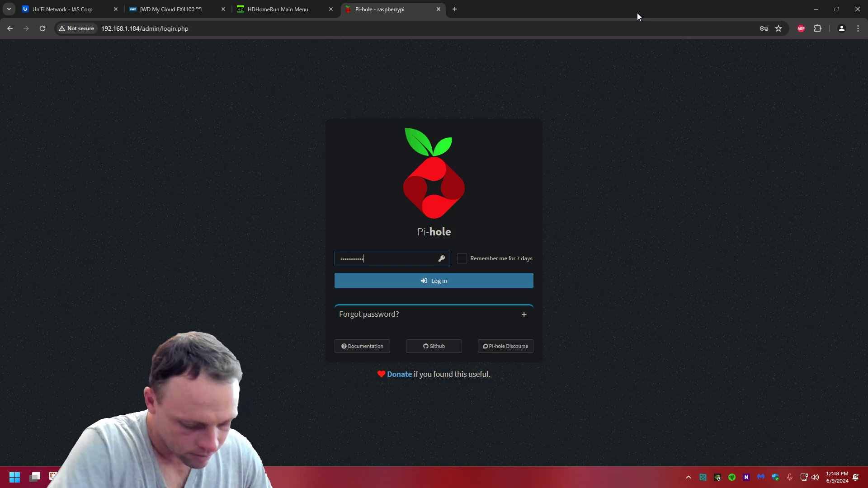
pyautogui.press('Return')
pyautogui.write('********')
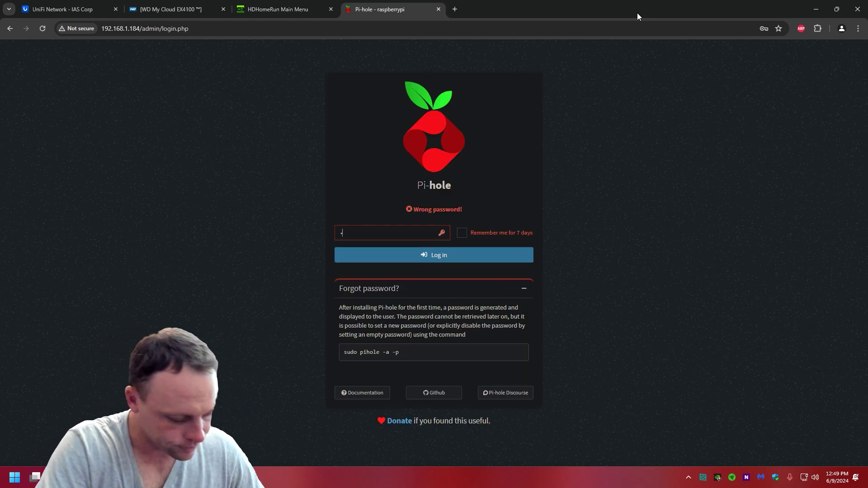
pyautogui.write('**')
pyautogui.press('Return')
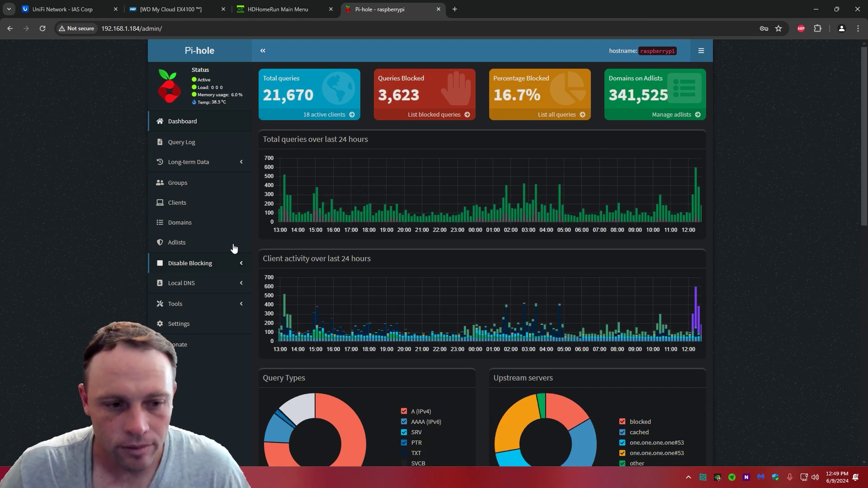
# - Add a local DNS record in Pi-hole that maps the domain cloud.com to IP address 192.168.1.100
pyautogui.click(191, 284)
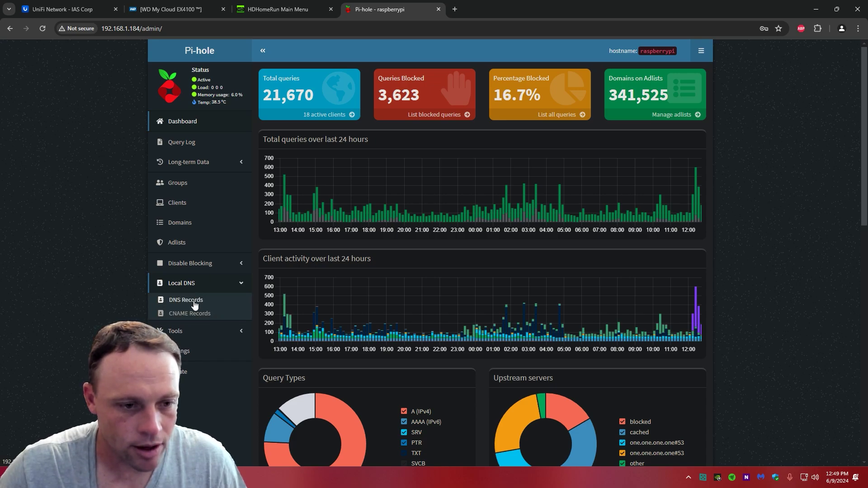
pyautogui.click(195, 304)
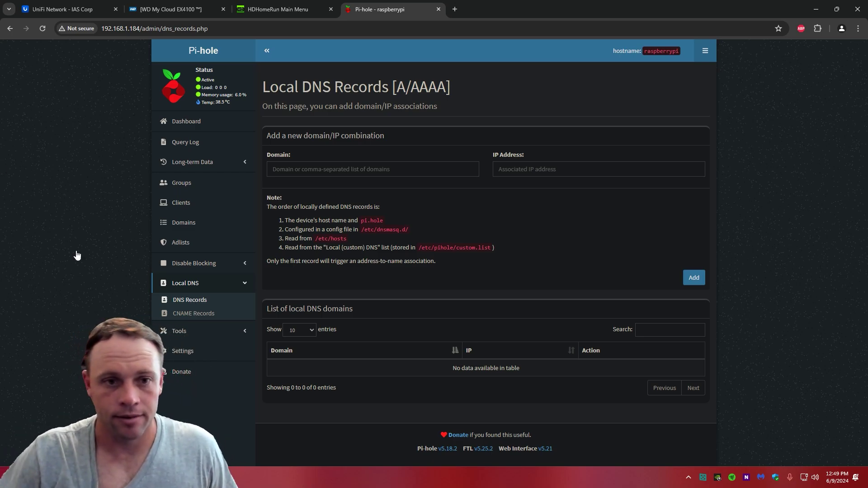
pyautogui.click(320, 173)
pyautogui.write('cloud')
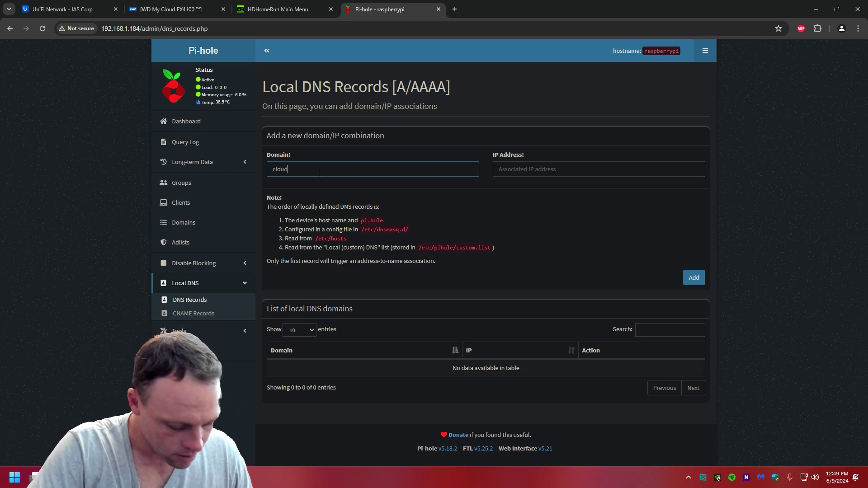
pyautogui.write('.com')
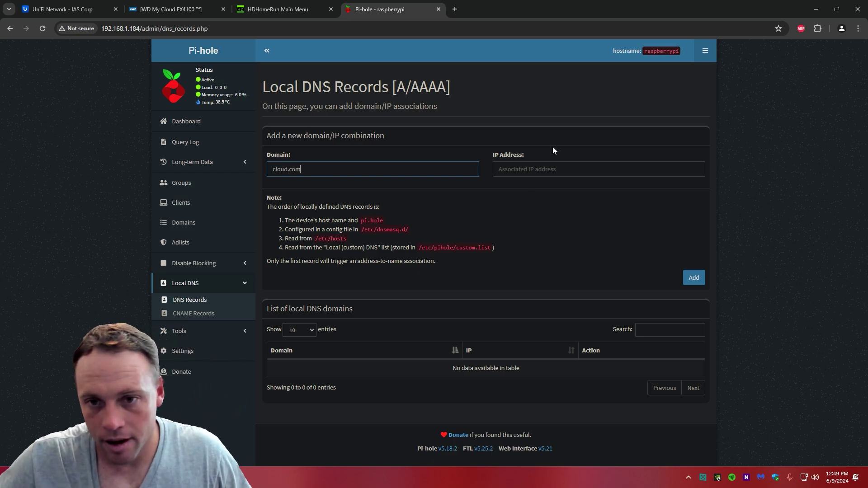
pyautogui.write('19')
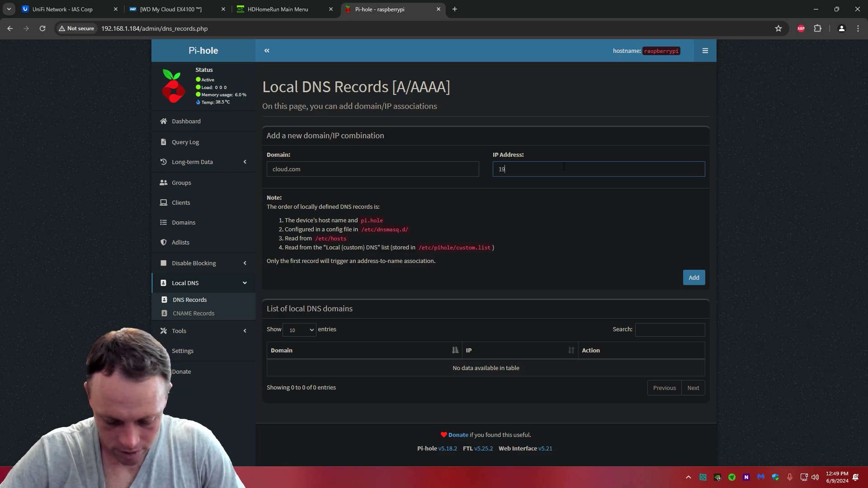
pyautogui.write('2.168.1.100')
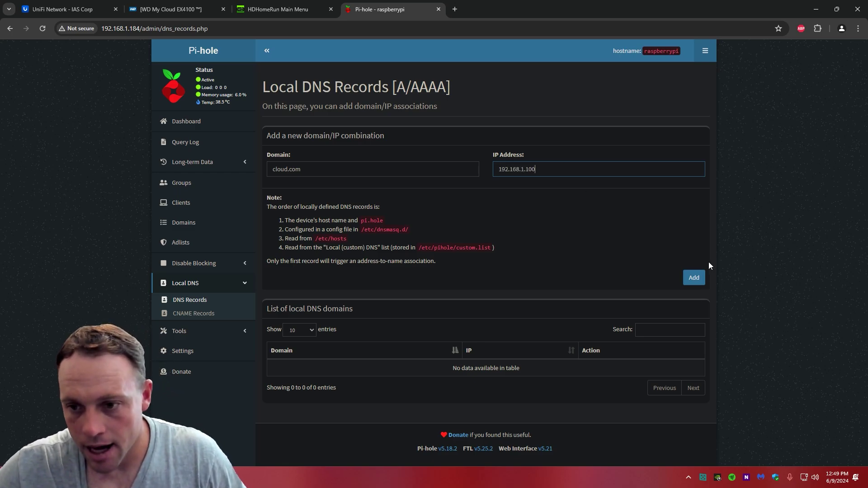
pyautogui.click(696, 278)
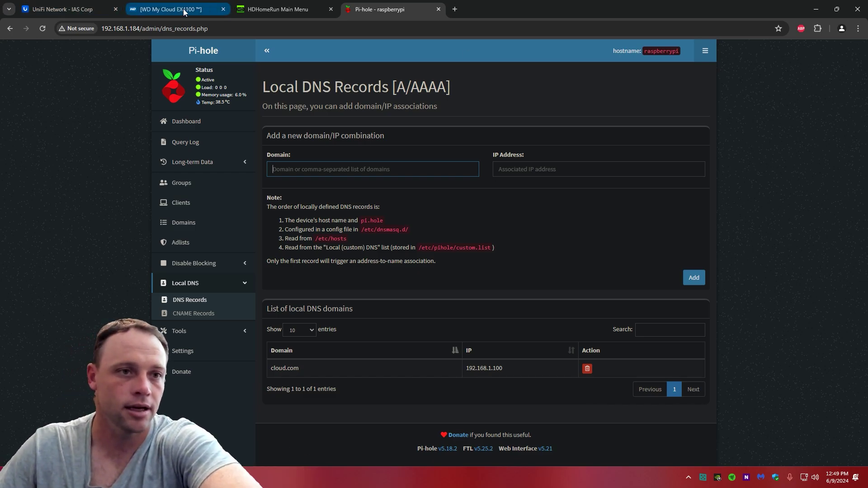
# - Compare the custom DNS entry list in UniFi Network with the local DNS records in Pi-hole
pyautogui.click(64, 9)
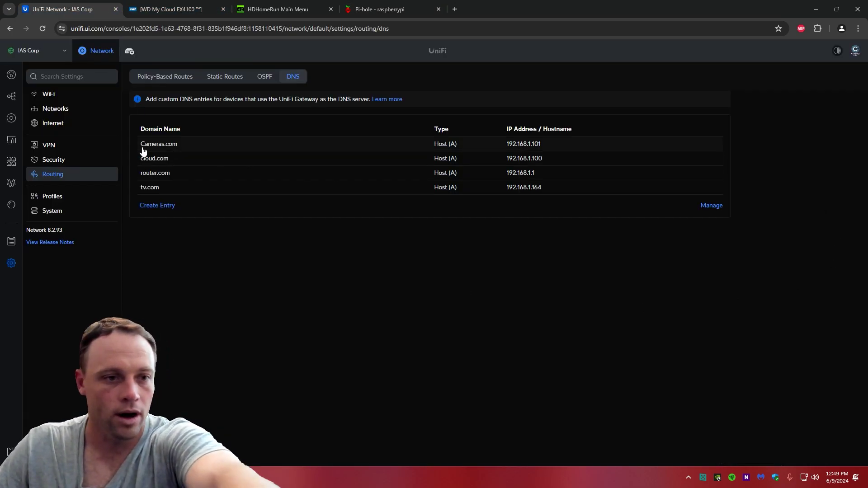
pyautogui.click(389, 10)
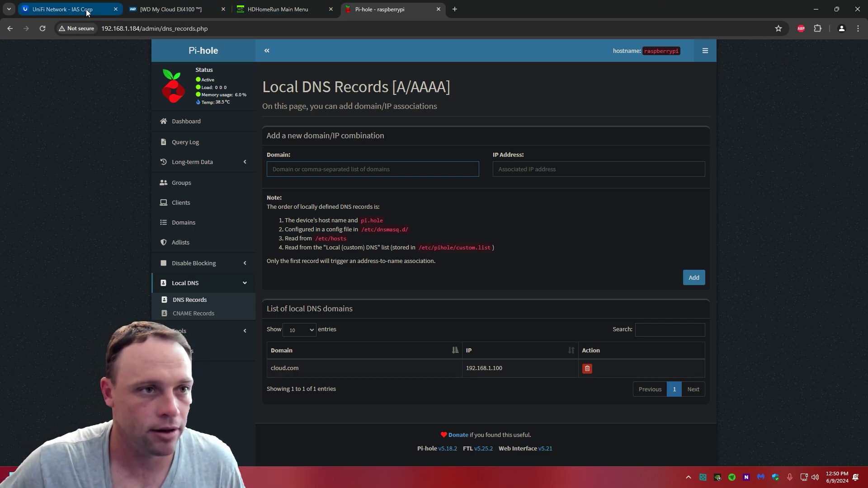
pyautogui.click(68, 9)
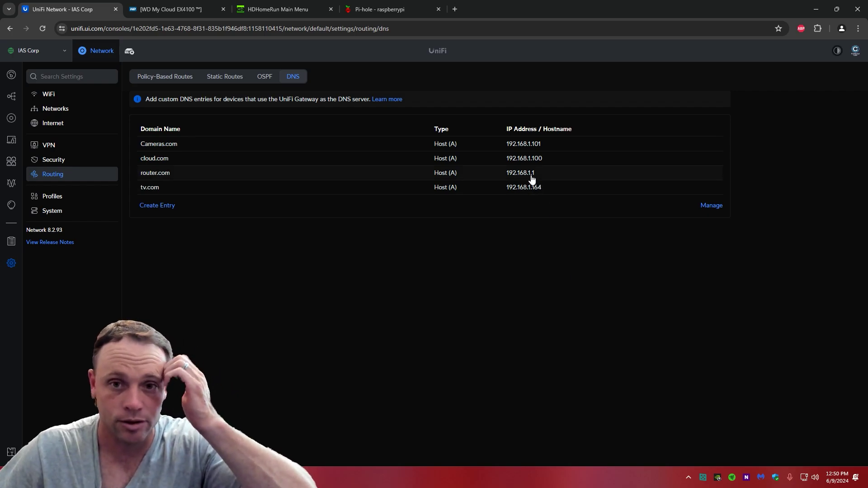
pyautogui.click(374, 9)
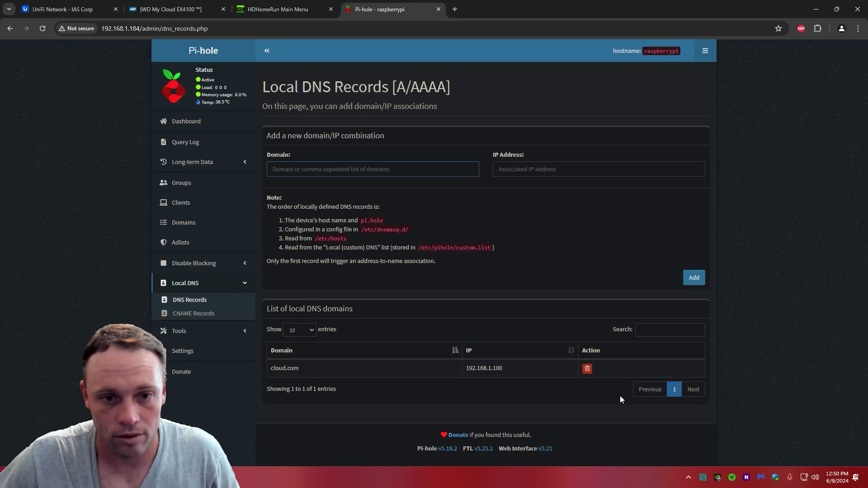